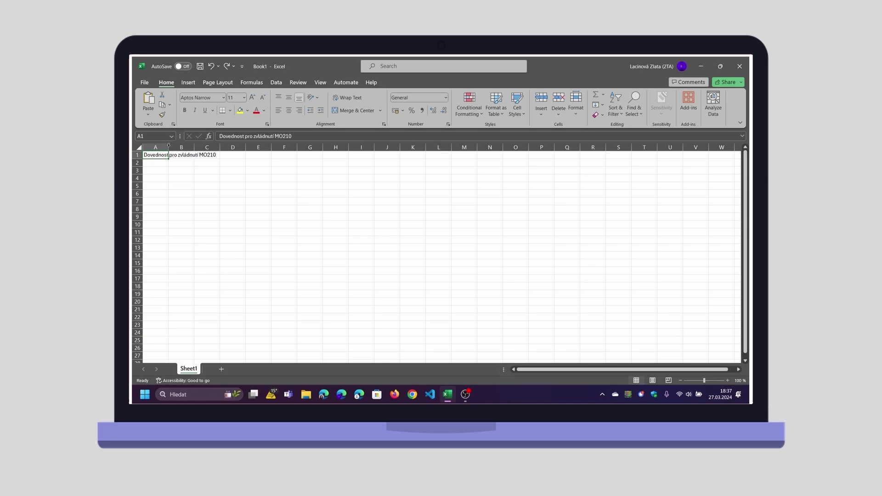
- Auto-fit column A to its heading, then set column A's width to 90
double_click(169, 147)
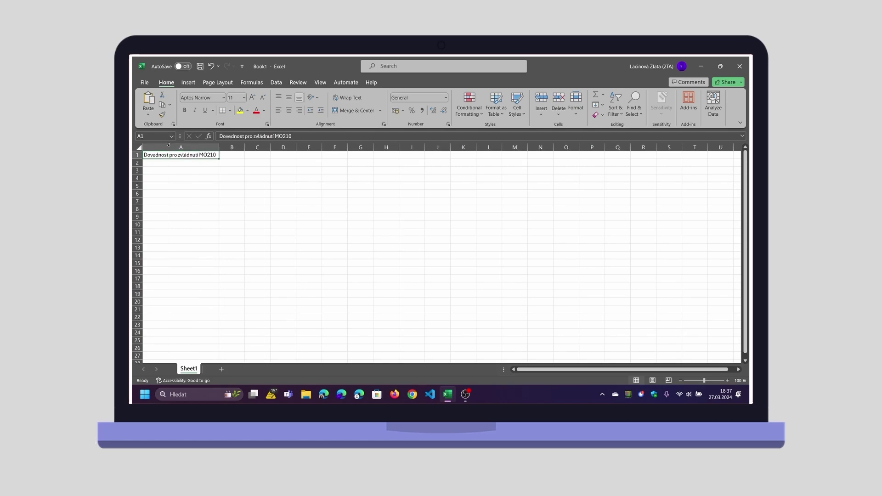
left_click(167, 147)
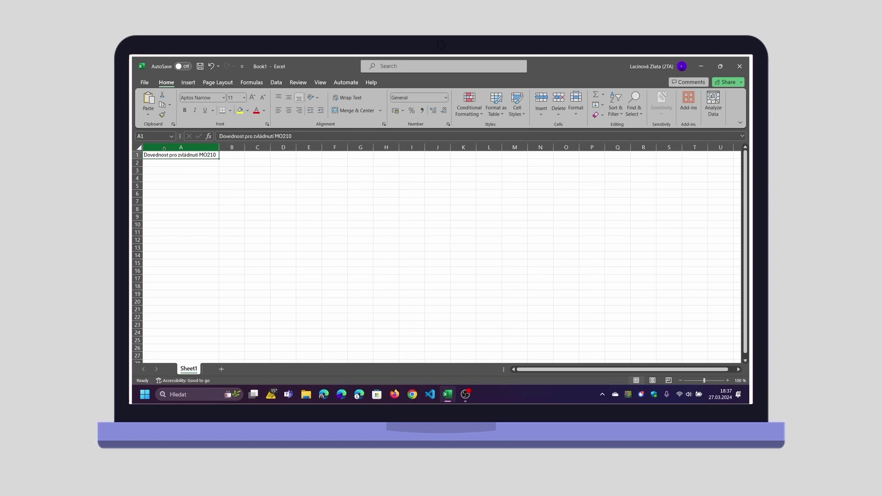
left_click(164, 148)
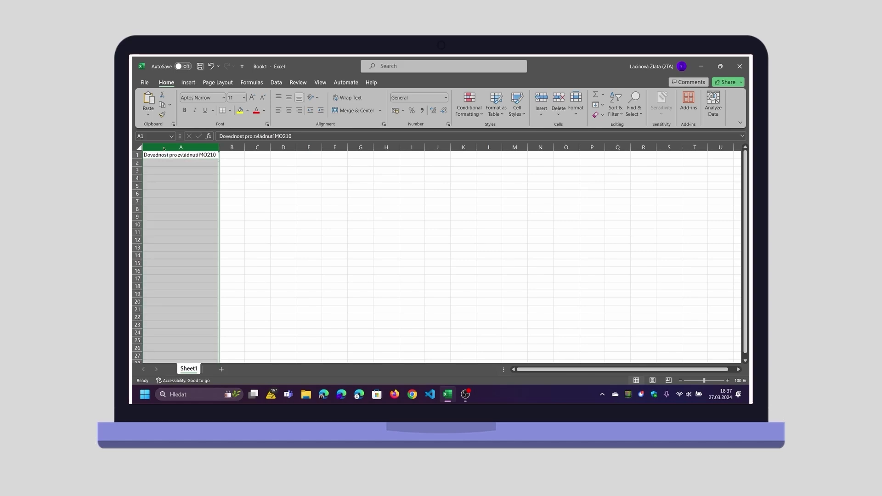
right_click(164, 148)
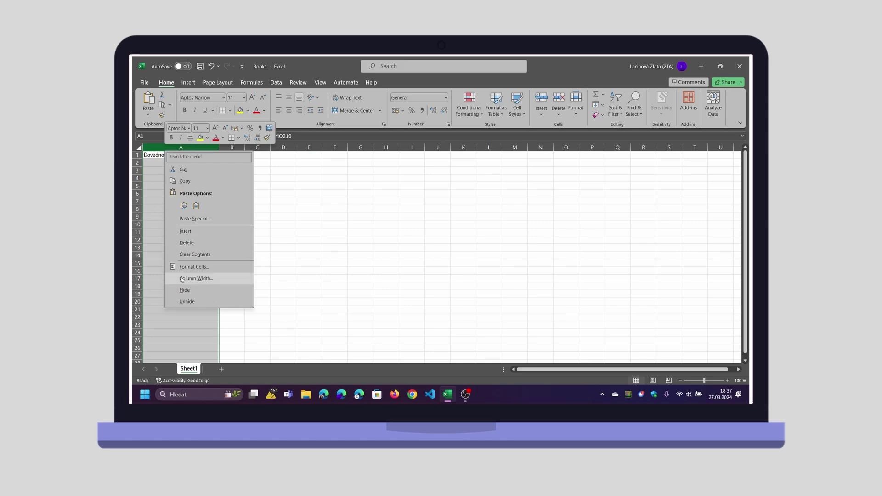
left_click(196, 278)
type("90")
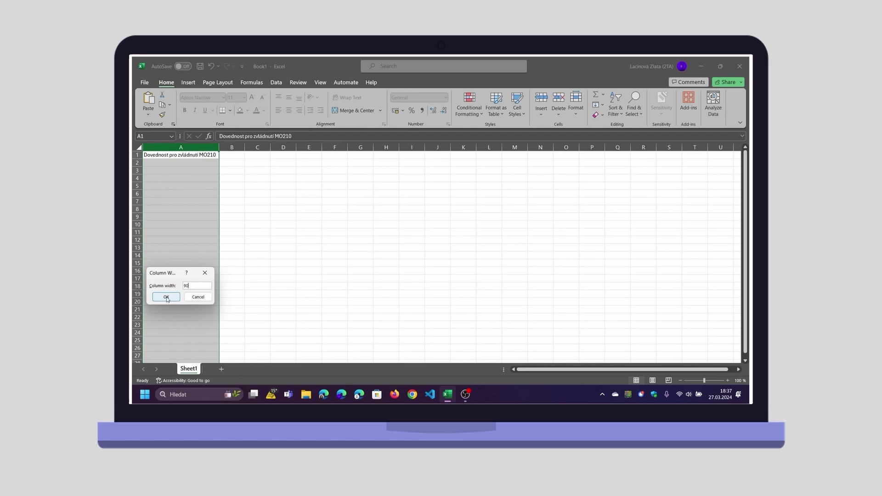
left_click(166, 297)
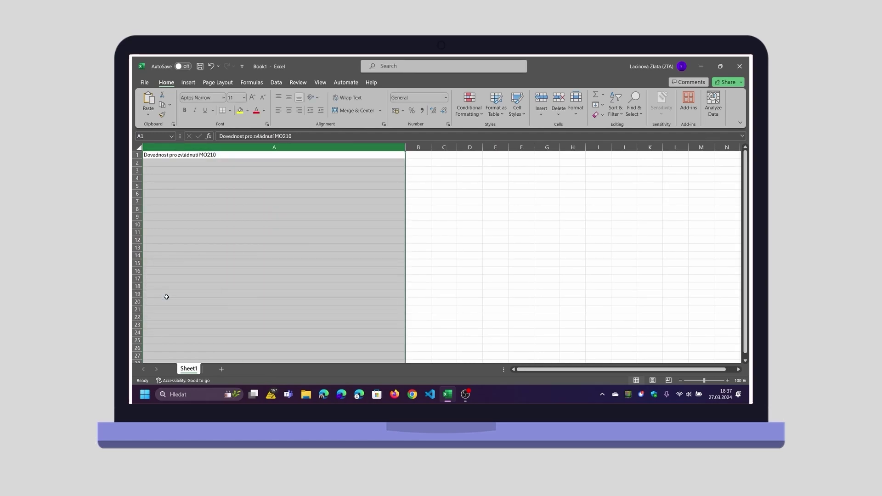
- Set the height of row 1 to 20
left_click(137, 155)
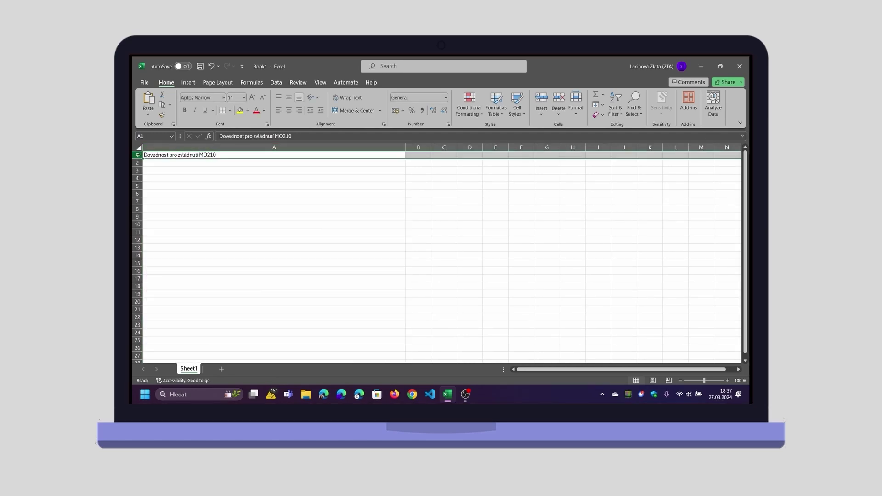
right_click(138, 154)
left_click(157, 283)
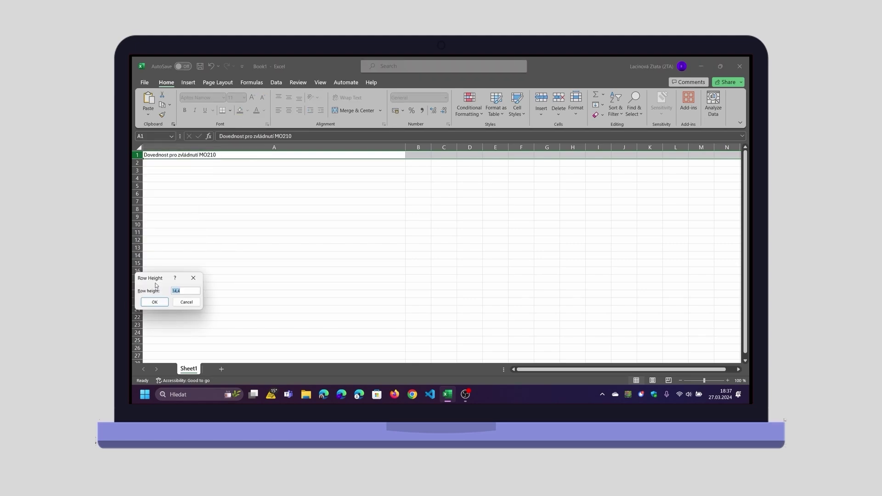
type("20")
left_click(151, 302)
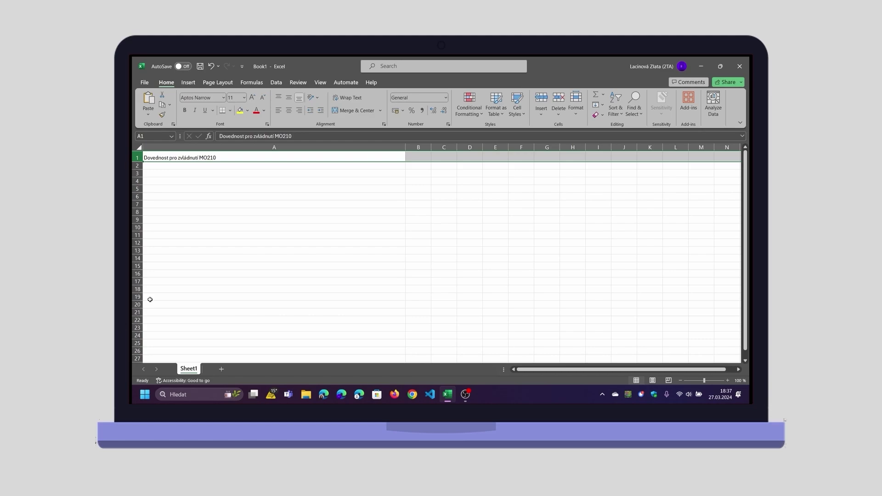
- Select the whole sheet and give every column one shared column width
left_click(139, 147)
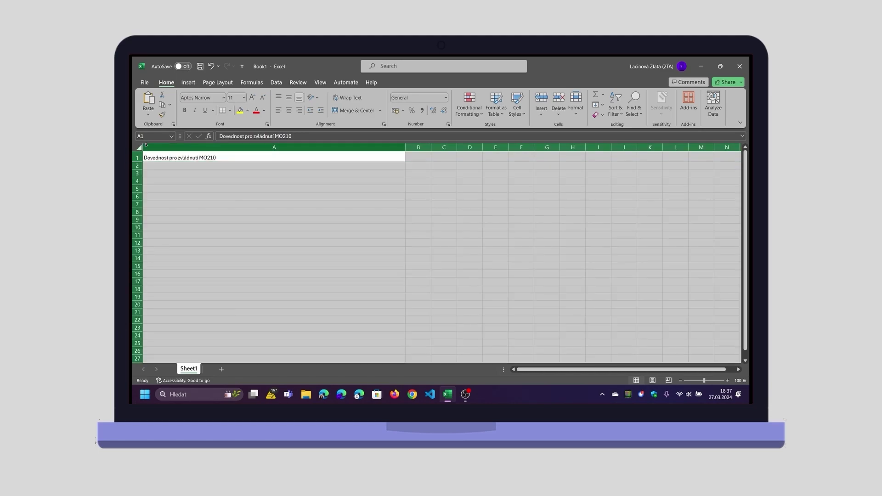
right_click(146, 145)
left_click(174, 274)
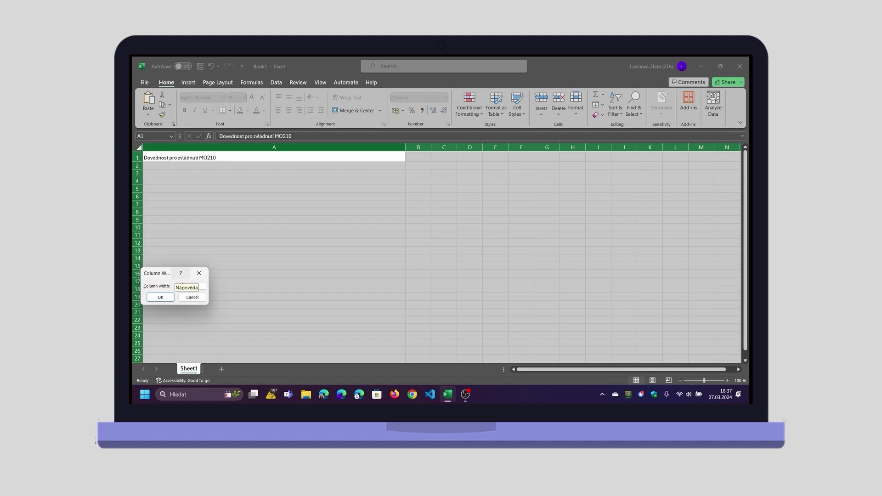
key("Return")
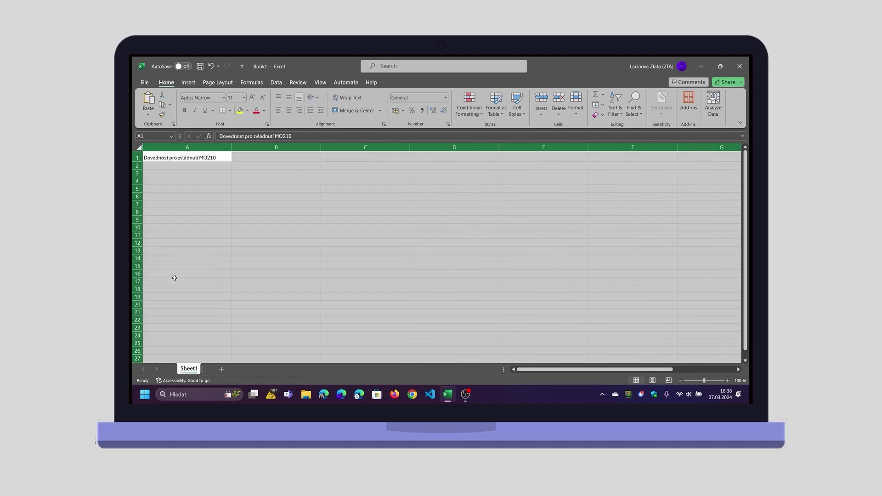
left_click(178, 166)
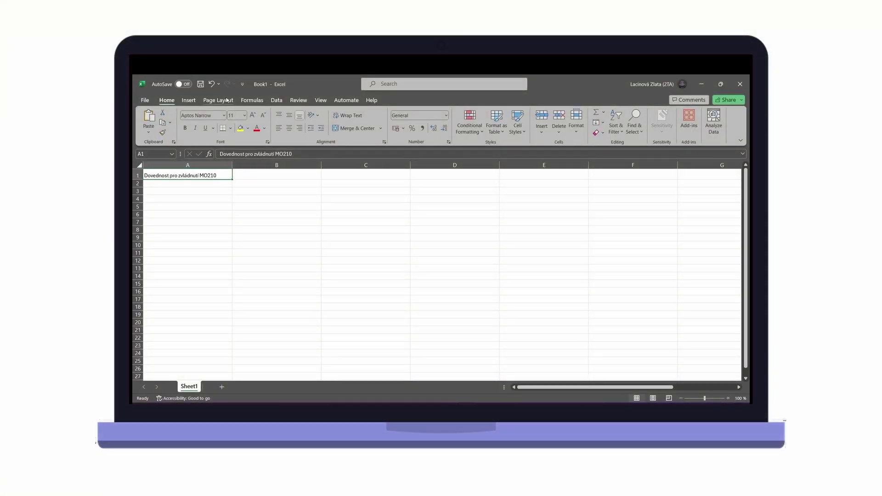
- Enter a custom left margin of 3 cm in Page Setup's margin settings
left_click(226, 100)
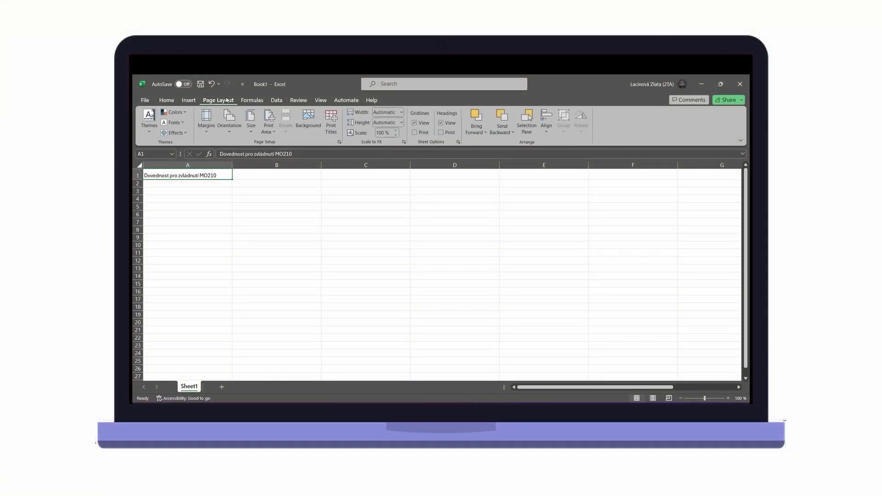
left_click(205, 129)
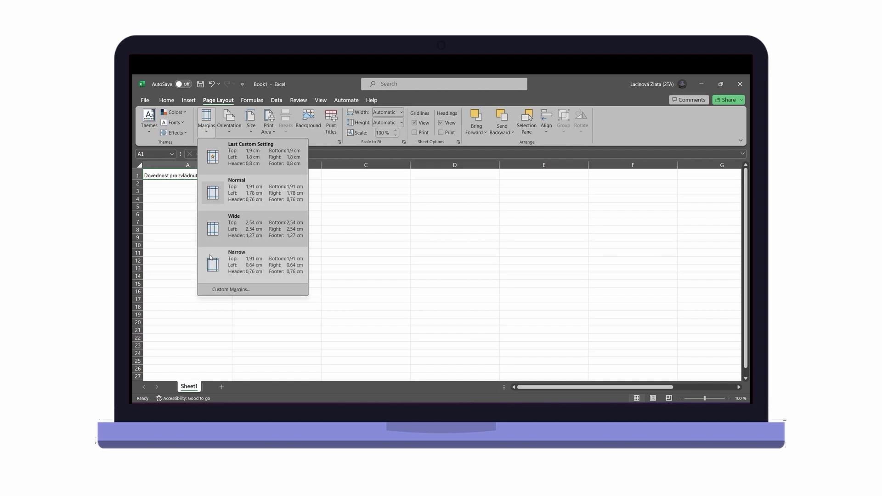
left_click(208, 291)
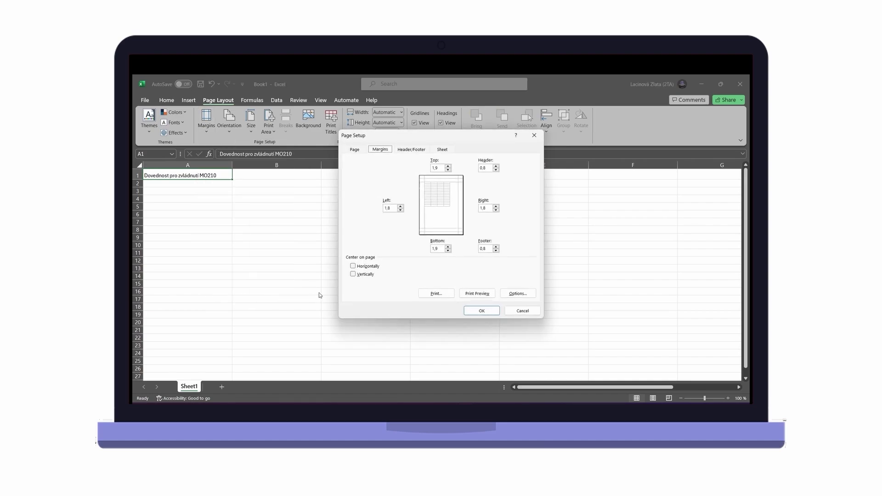
double_click(389, 208)
type("3")
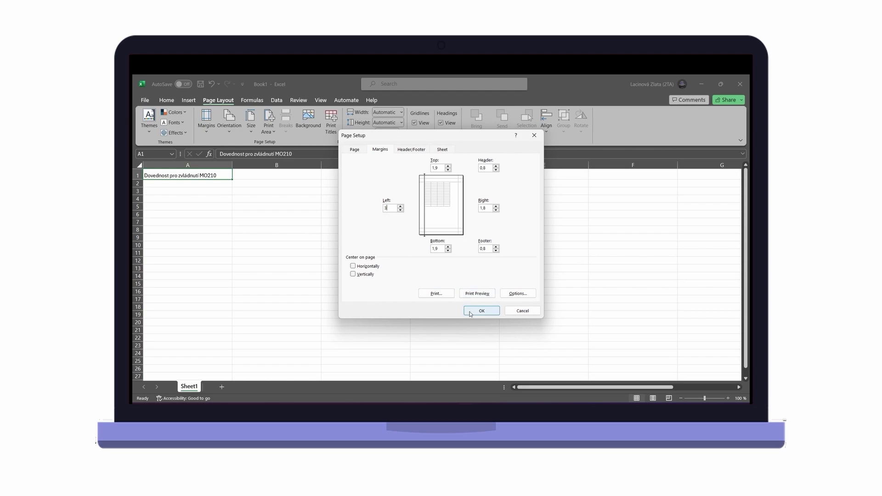
left_click(470, 310)
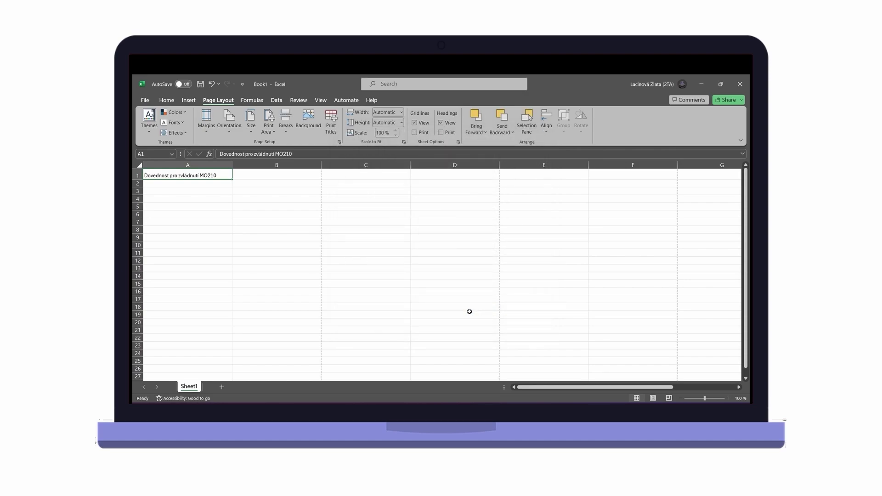
- Set the page orientation to Portrait and the paper size to A3
left_click(230, 121)
left_click(233, 149)
left_click(229, 121)
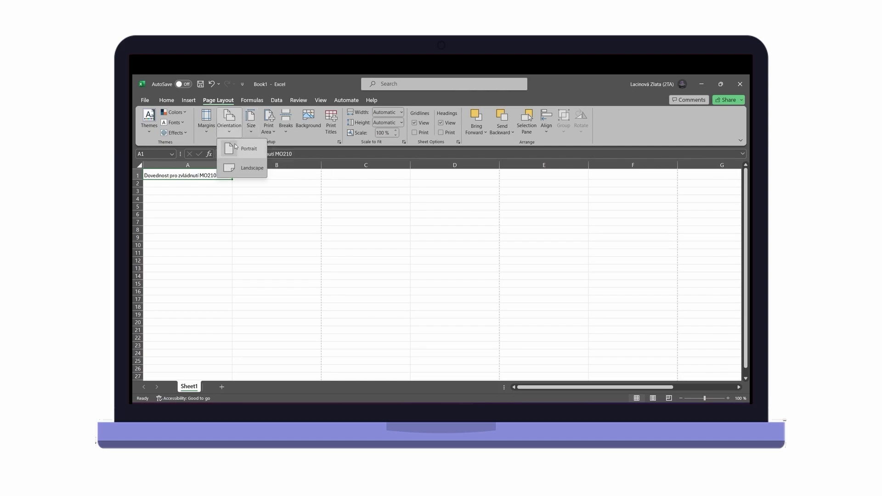
left_click(251, 129)
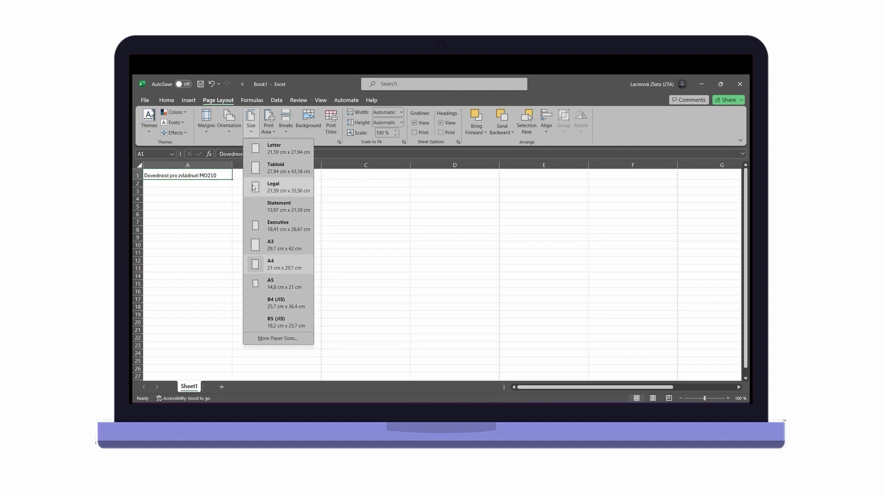
left_click(270, 246)
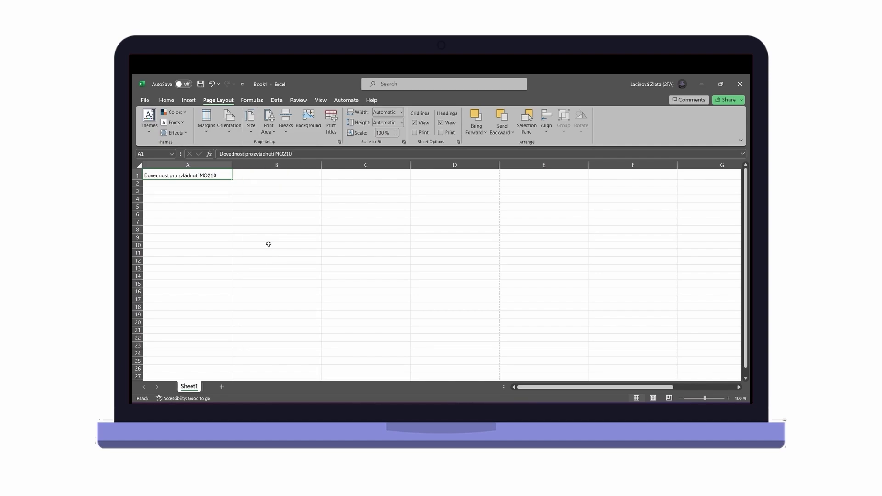
- Set the print area to the cell block starting at A1
mouse_move(152, 173)
left_mouse_down()
mouse_move(413, 325)
mouse_move(562, 371)
left_mouse_up()
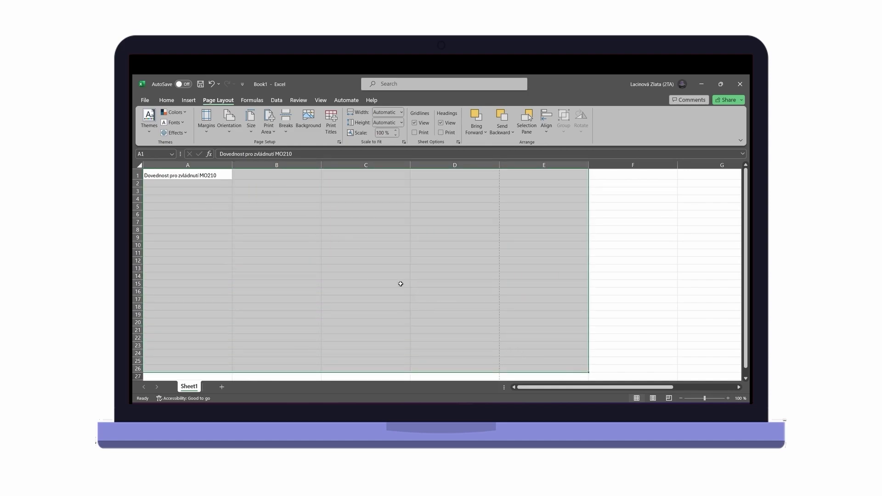
left_click(269, 129)
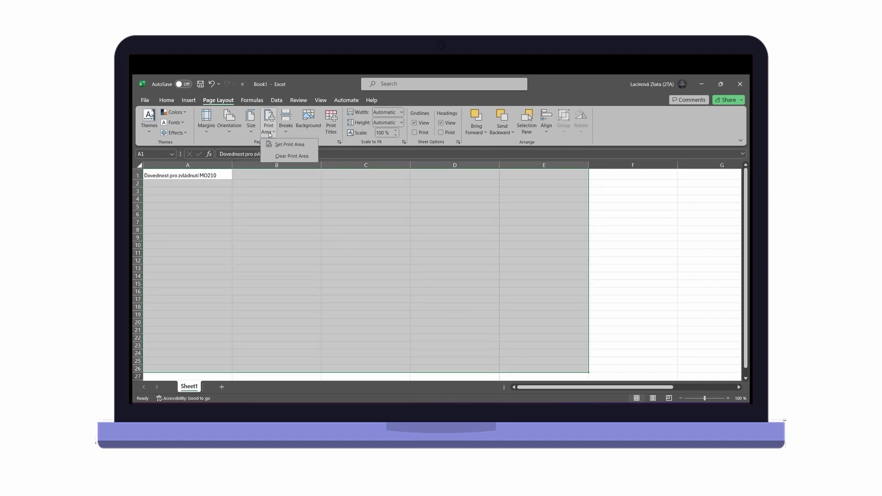
left_click(278, 145)
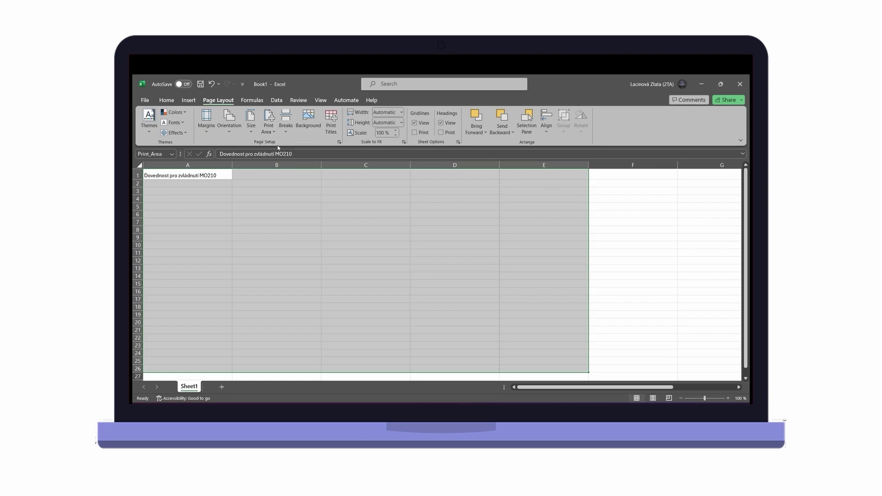
left_click(255, 190)
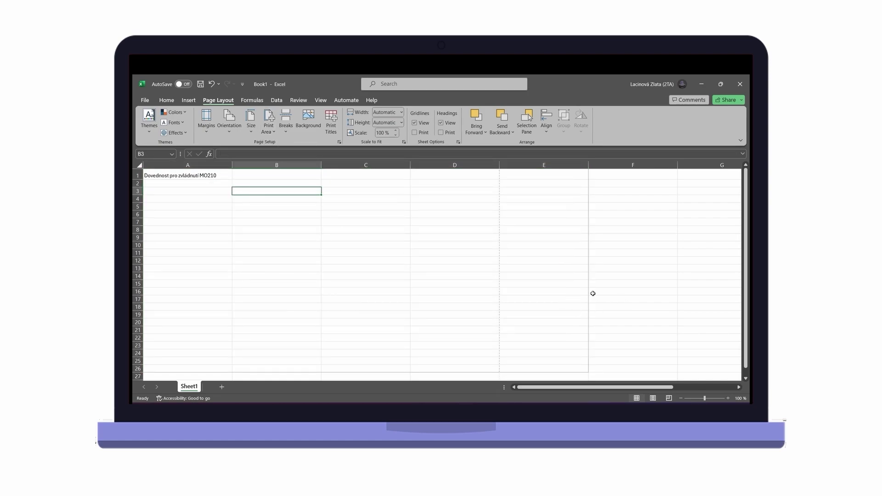
- Fill the A1 heading series MO210 through MO215 across A1:F1 and check the print preview
left_click(191, 177)
mouse_move(232, 179)
left_mouse_down()
mouse_move(375, 250)
mouse_move(626, 333)
left_mouse_up()
left_click(381, 200)
left_click(145, 99)
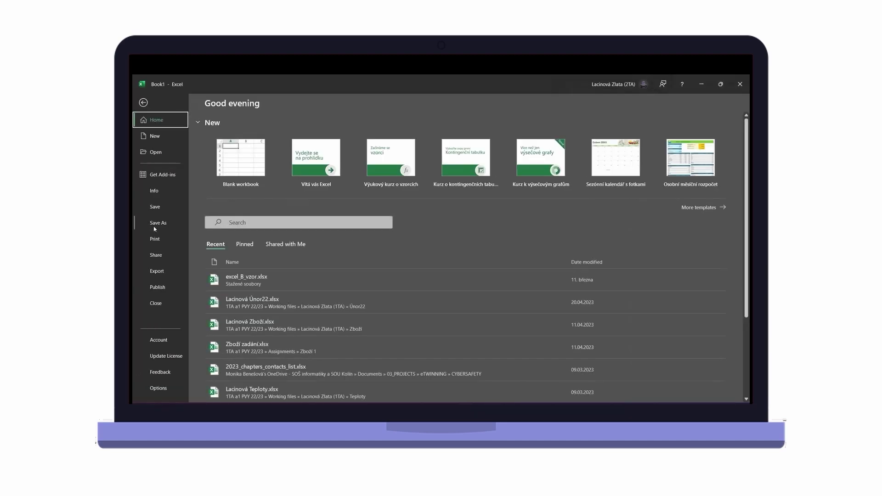
left_click(155, 239)
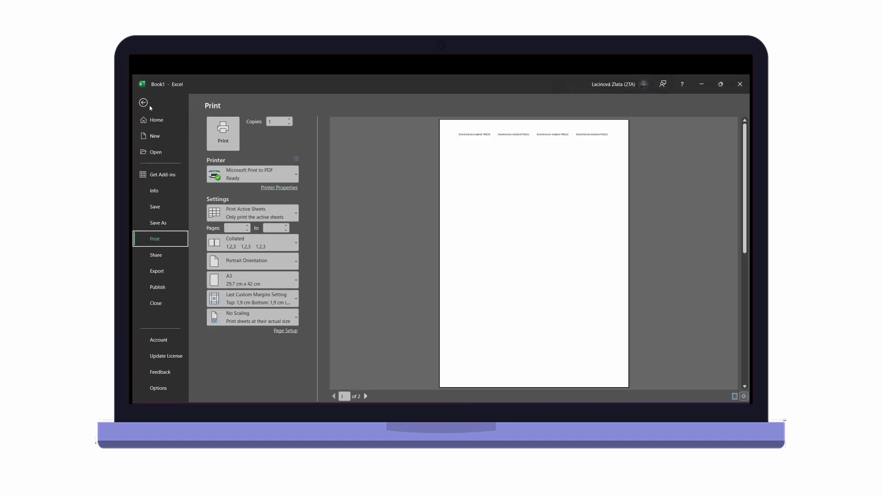
left_click(143, 103)
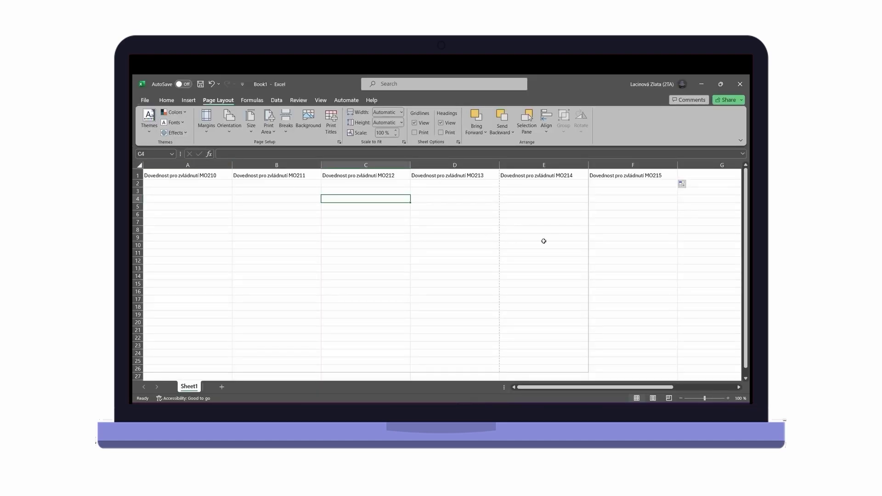
- Insert a manual page break above row 2 and check the print preview
left_click(308, 120)
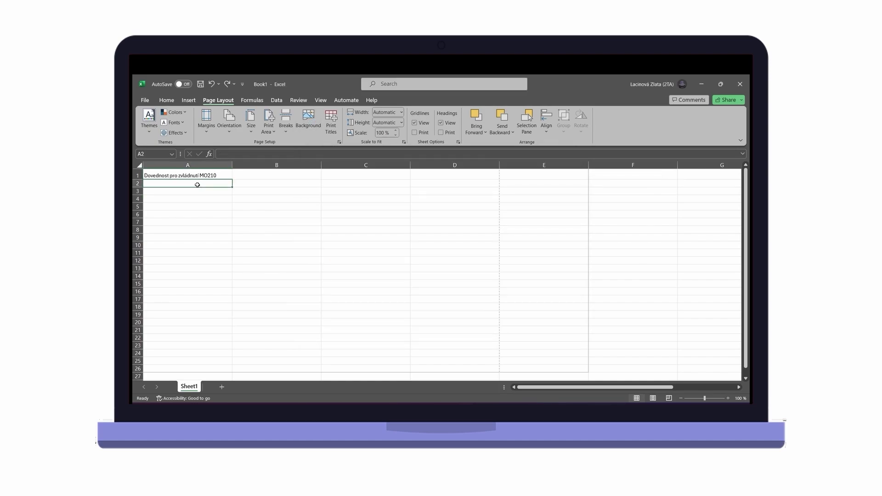
left_click(286, 118)
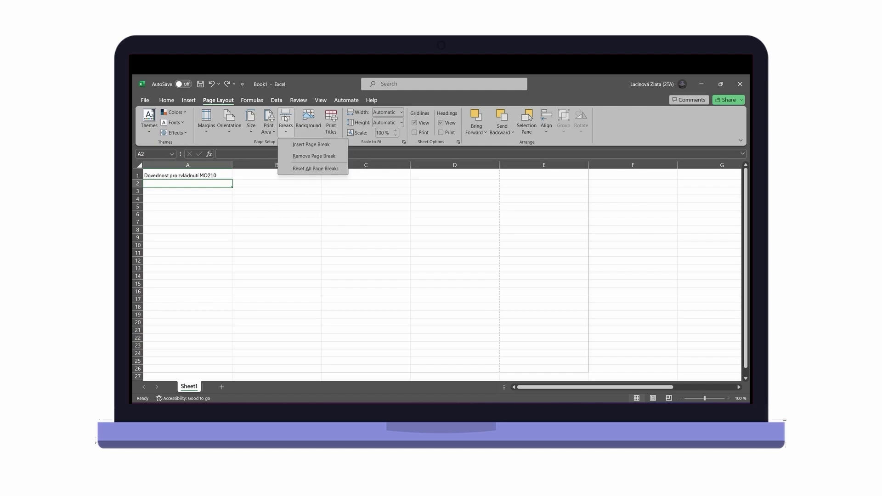
left_click(292, 150)
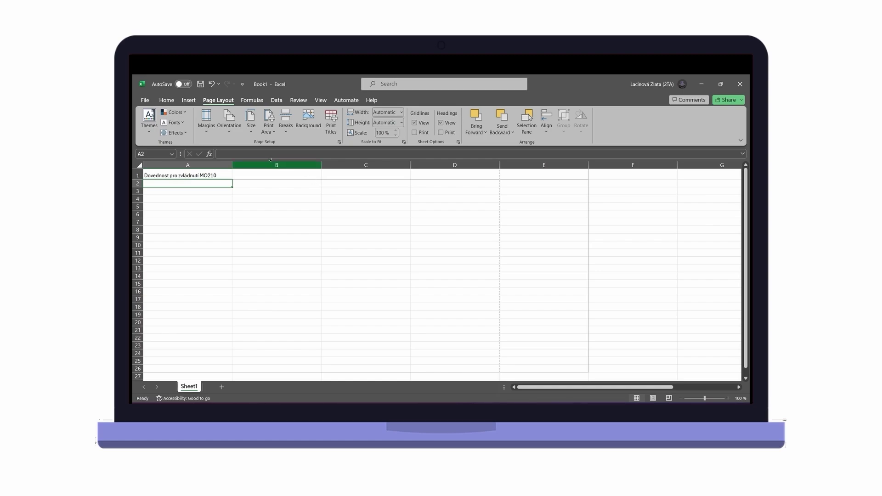
left_click(145, 100)
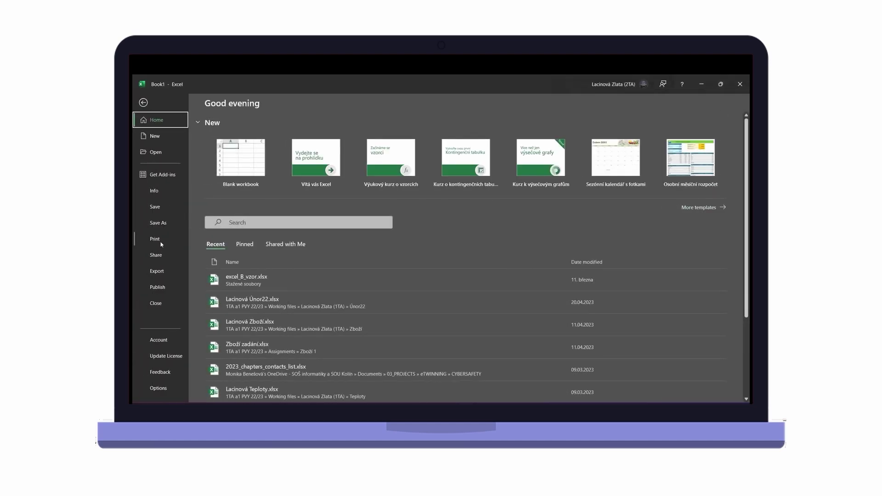
left_click(160, 239)
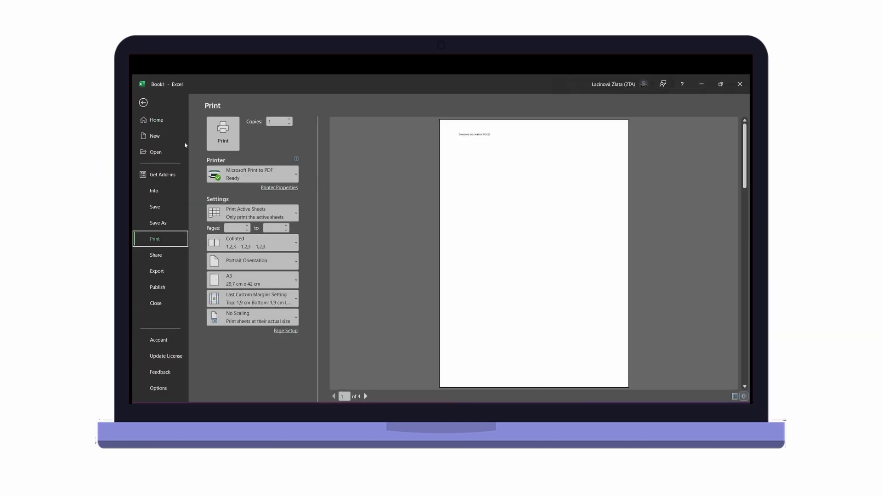
left_click(143, 103)
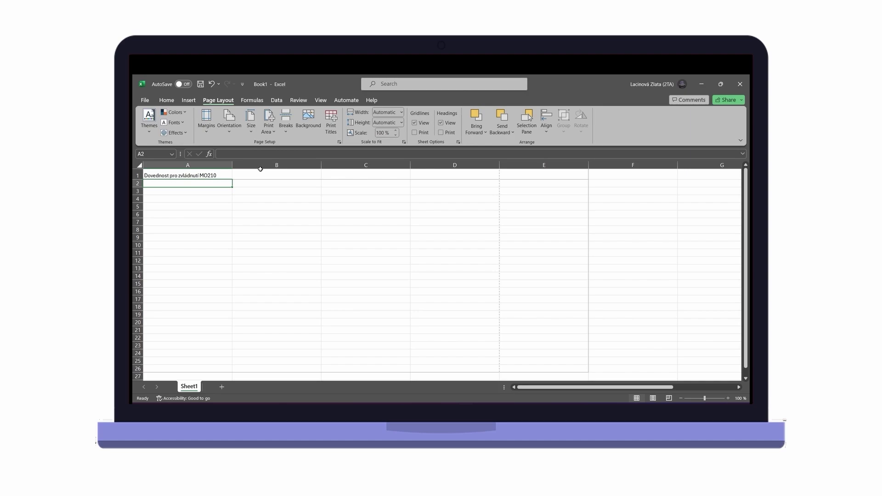
- Set row 1 ($1:$1) as the rows to repeat at top in Print Titles
left_click(328, 121)
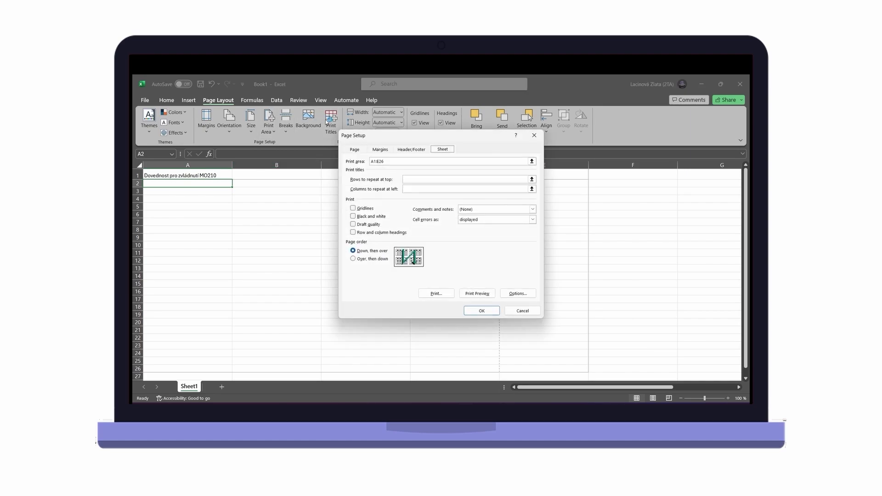
left_click(531, 179)
left_click(138, 175)
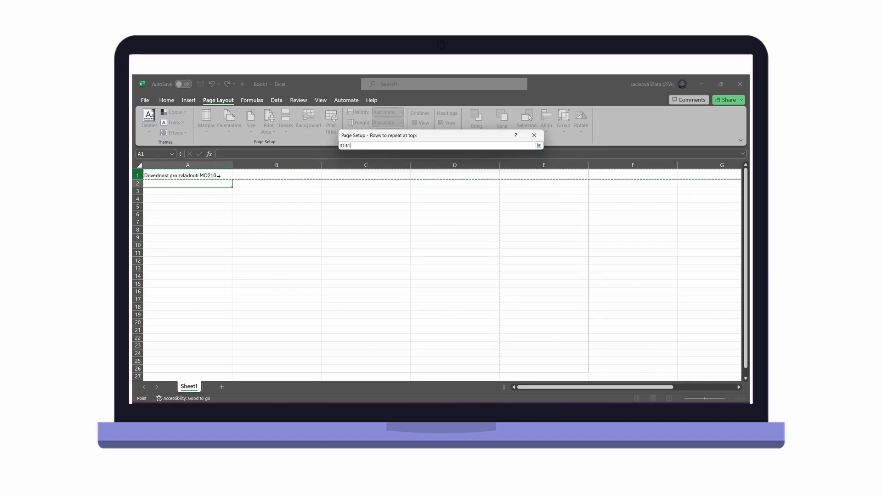
key("Return")
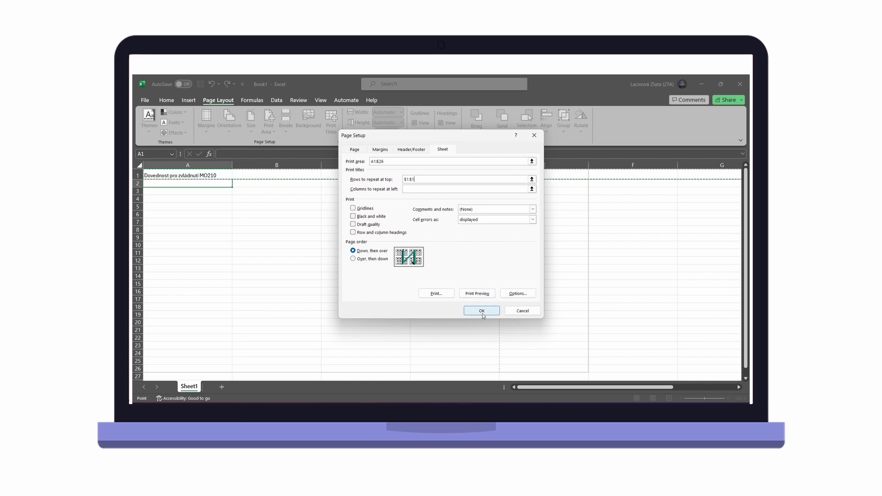
left_click(482, 311)
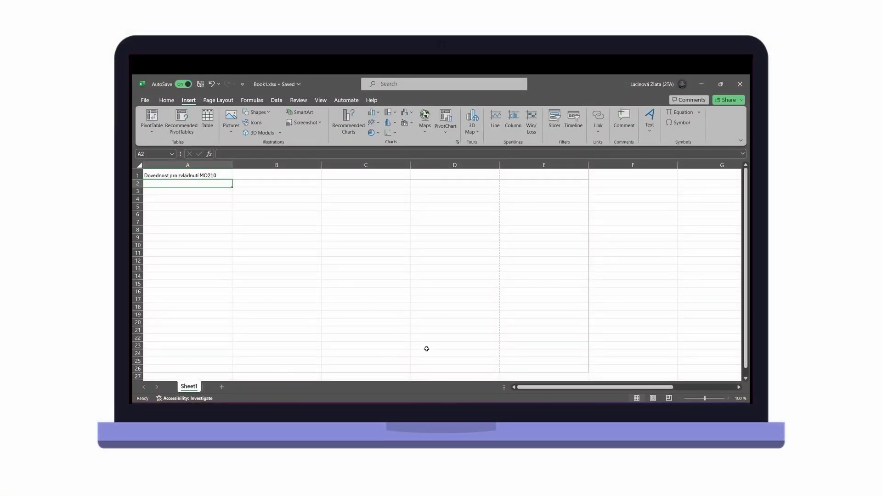
- Add the preset 'Page 1' page-number footer via Header & Footer
left_click(476, 351)
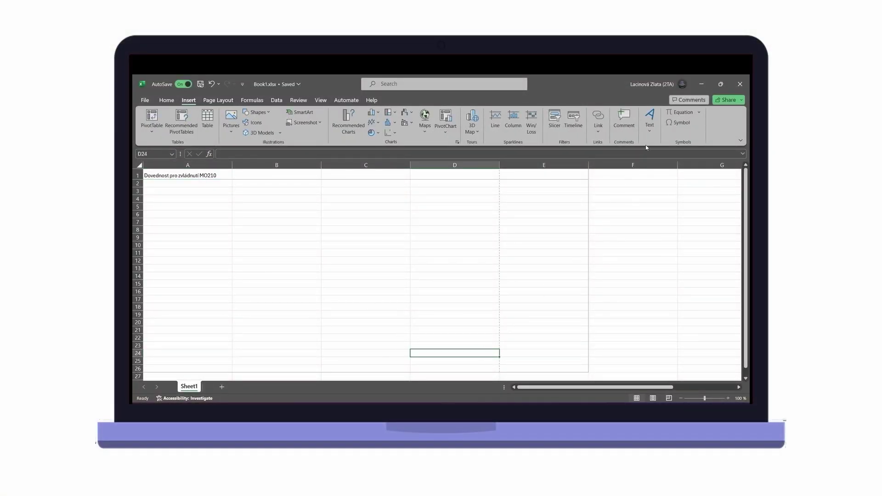
left_click(649, 118)
left_click(666, 155)
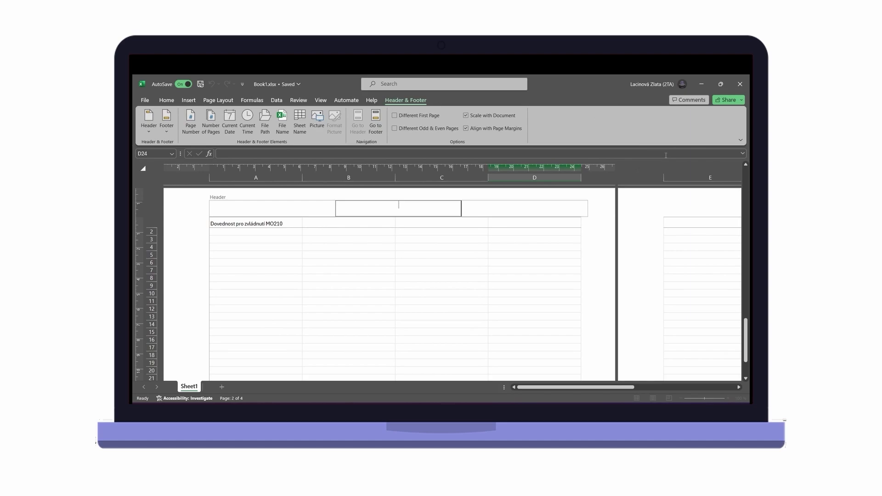
left_click(167, 133)
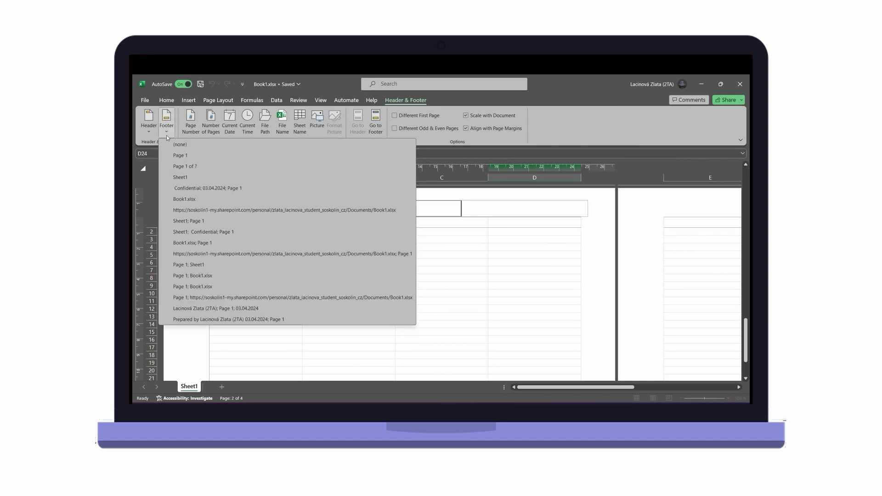
left_click(182, 159)
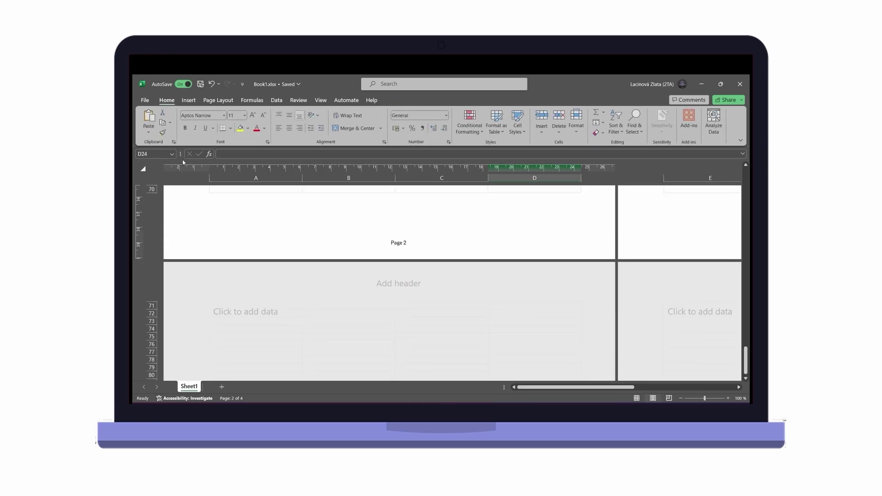
scroll(431, 283, "up", 1)
scroll(431, 285, "up", 3)
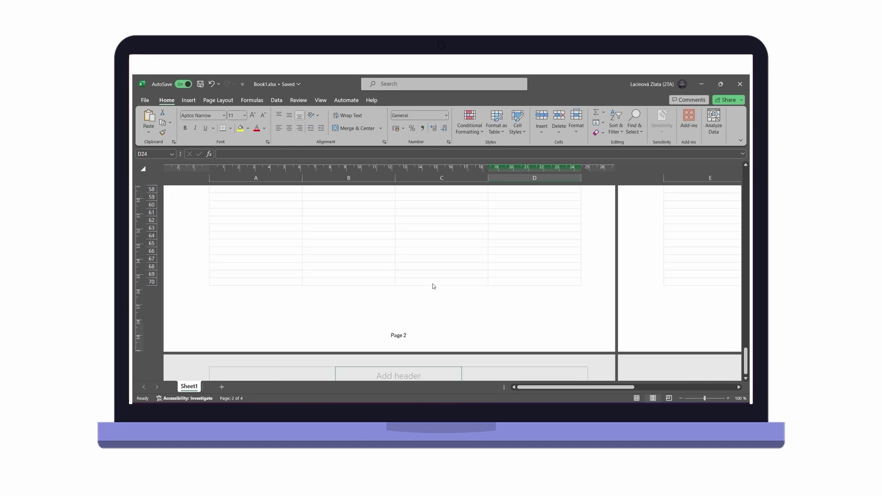
scroll(432, 286, "up", 5)
scroll(432, 286, "up", 3)
scroll(432, 285, "up", 3)
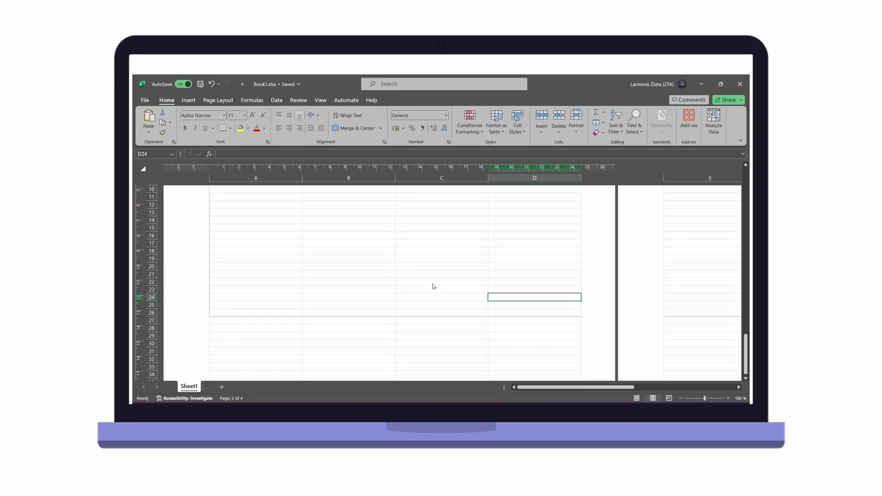
scroll(432, 285, "up", 2)
scroll(432, 286, "up", 6)
scroll(432, 285, "up", 1)
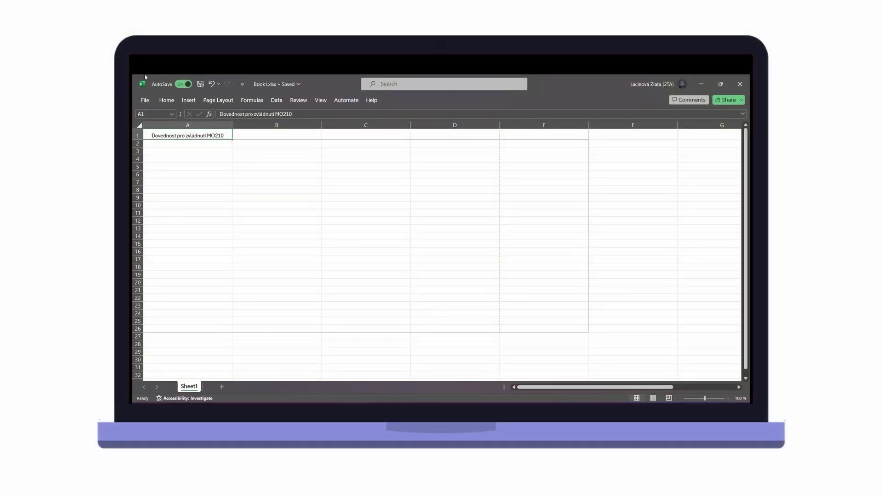
left_click(243, 84)
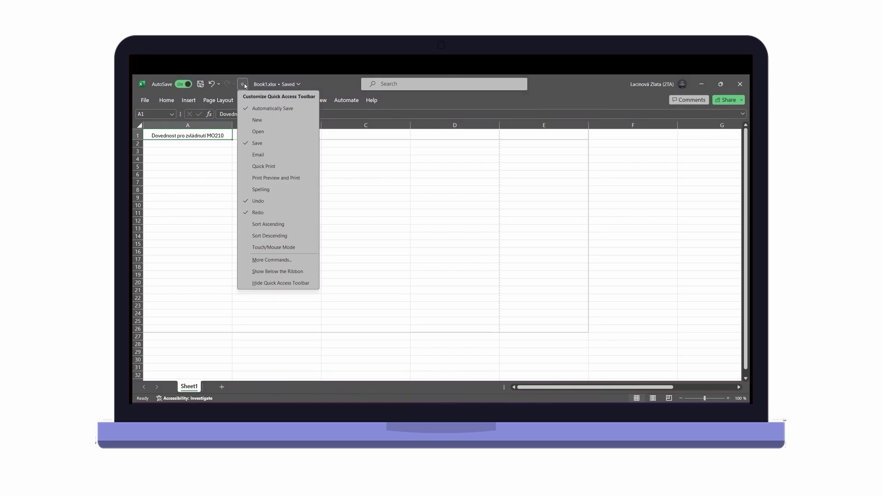
left_click(250, 260)
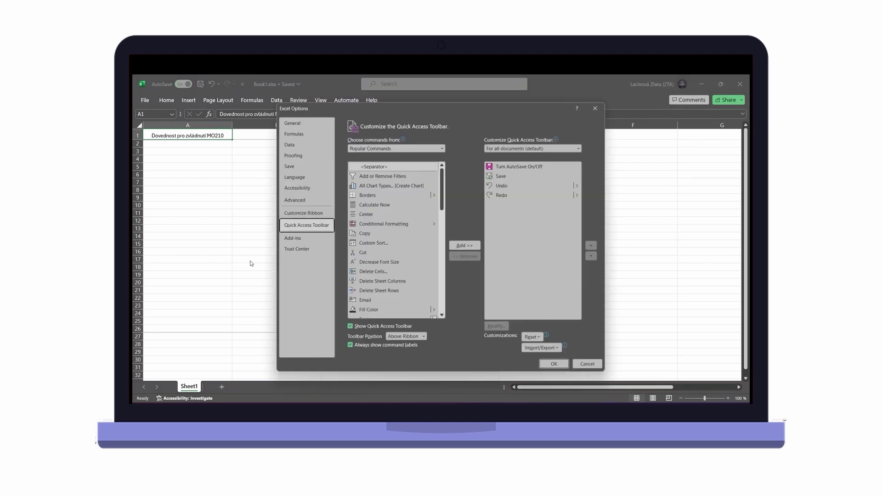
left_click(388, 214)
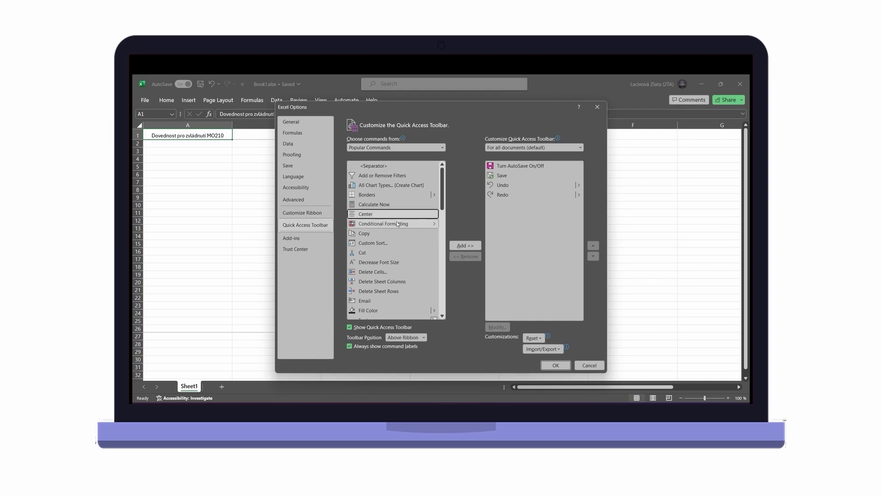
left_click(457, 247)
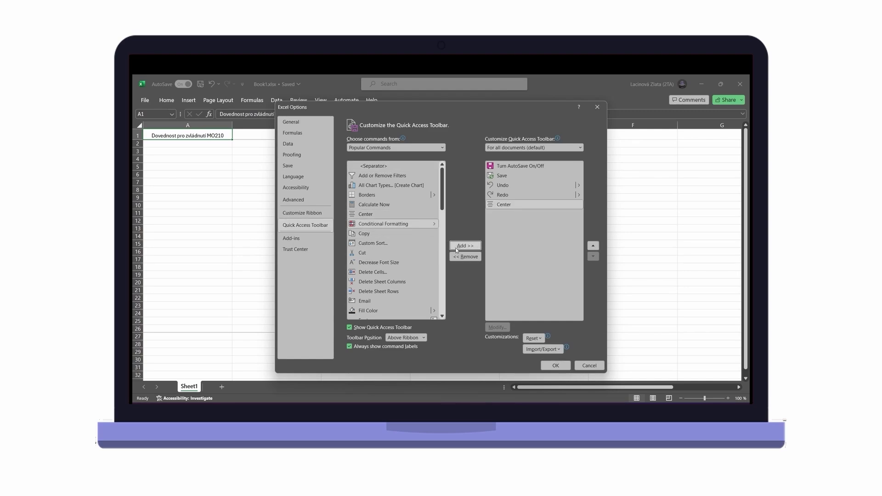
left_click(550, 366)
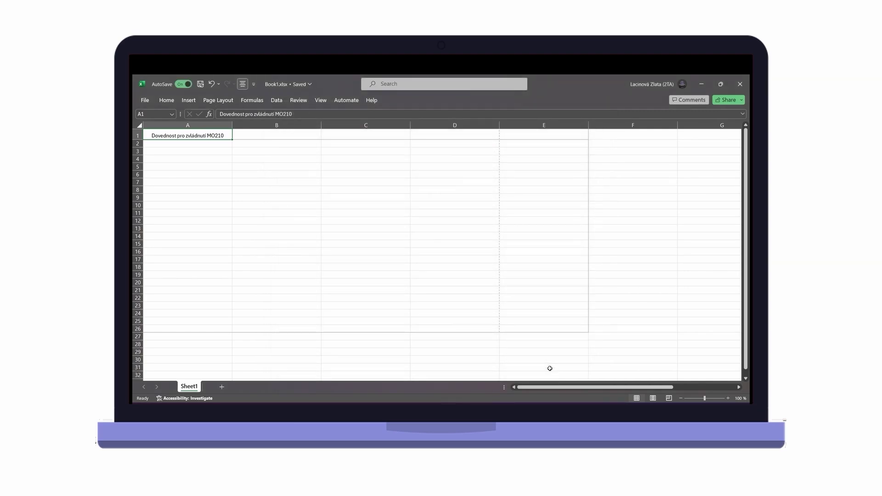
right_click(240, 84)
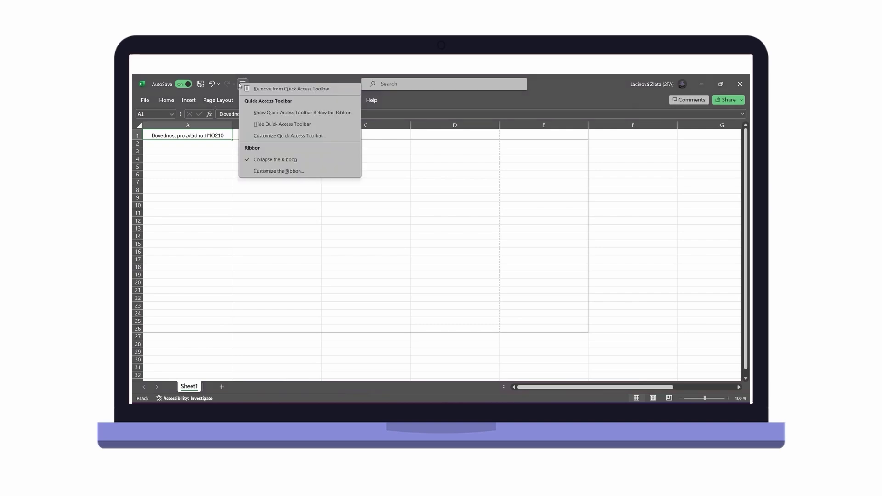
left_click(264, 89)
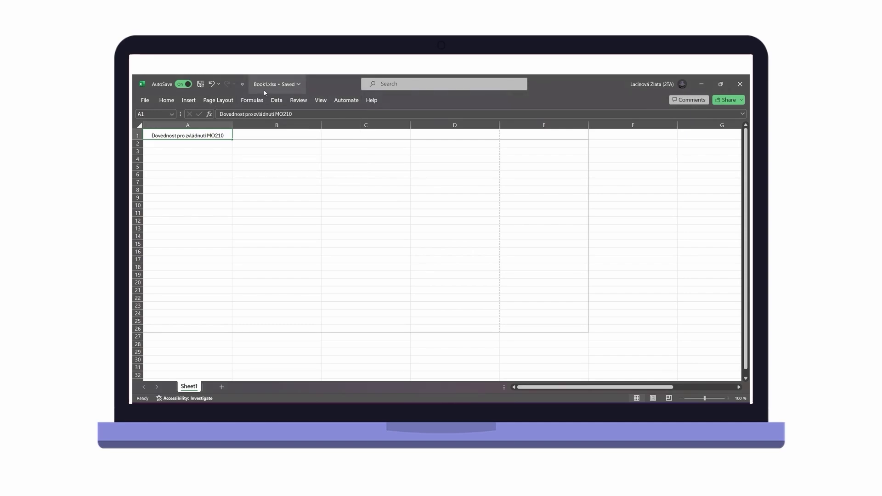